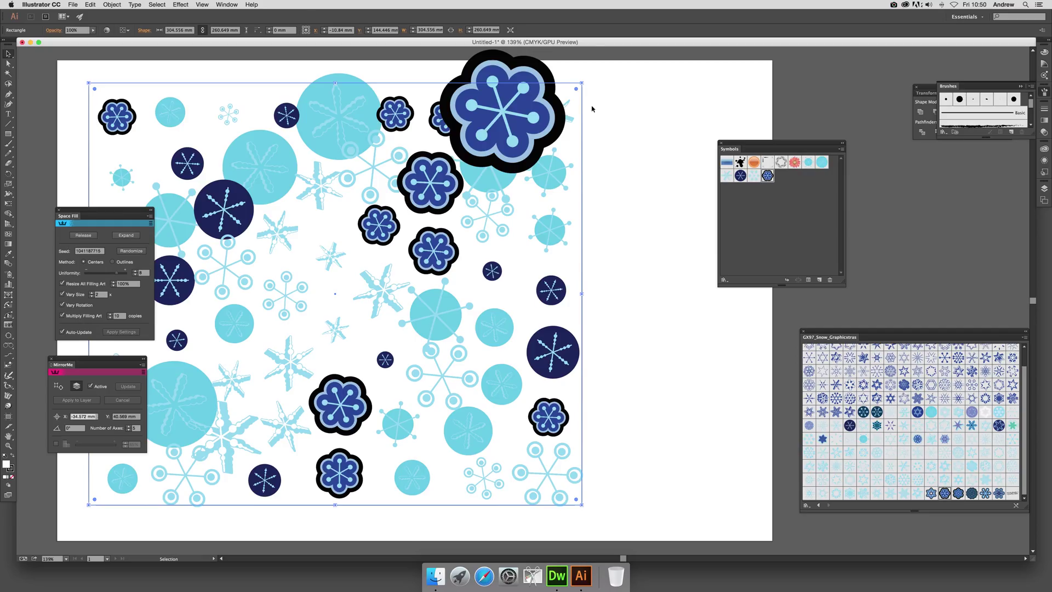
- Delete the old Space Fill snowflake group so the artboard is blank
key("Delete")
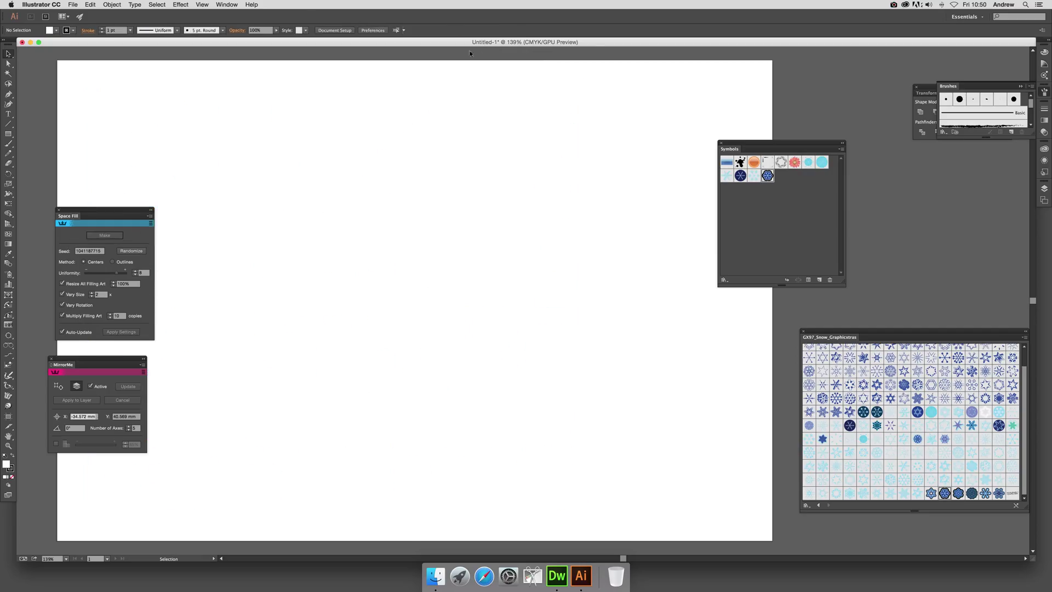
- Draw a roughly 285.5 × 273.8 mm square and add two GX97_Snow_Graphicstras snowflakes to Symbols
left_click(8, 133)
left_click_drag(74, 76, 536, 520)
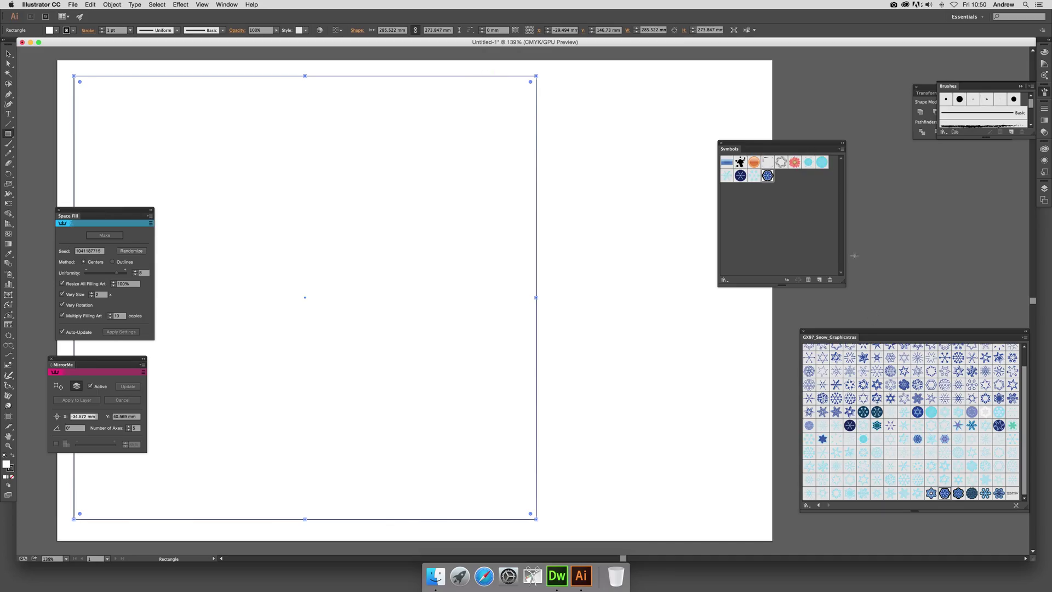
left_click(878, 375)
left_click(849, 385)
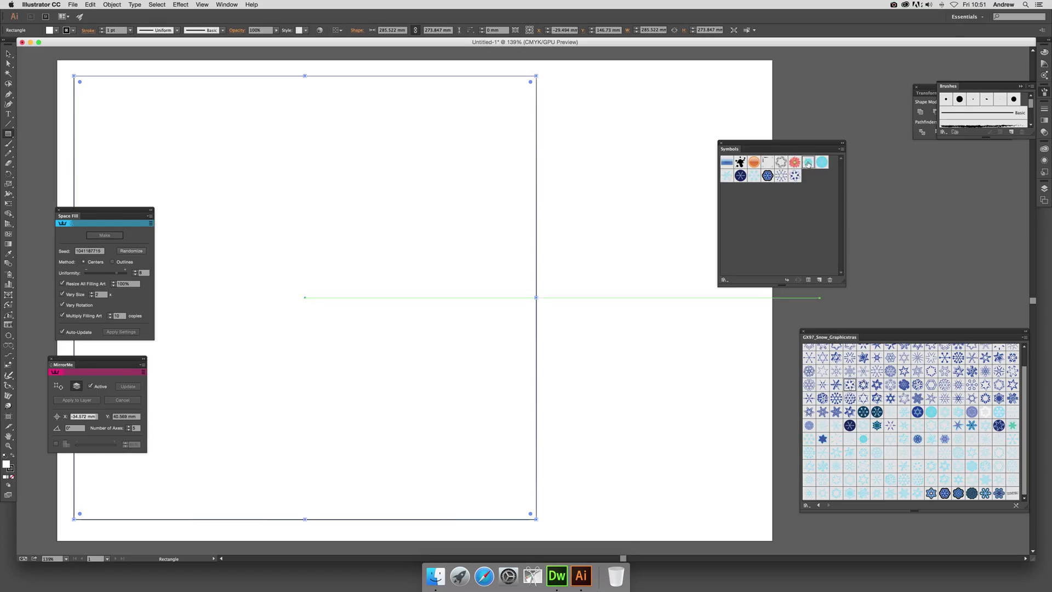
- Place one instance of each of the eight snowflake symbols in a column right of the square
left_click_drag(808, 163, 597, 124)
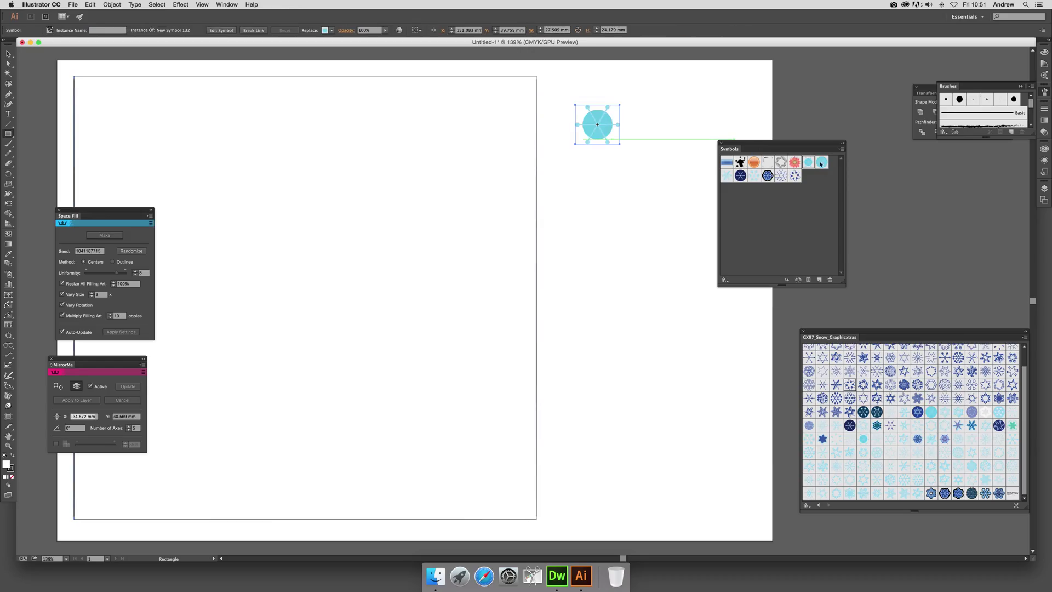
left_click_drag(822, 163, 593, 170)
left_click(730, 178)
left_click_drag(732, 178, 602, 235)
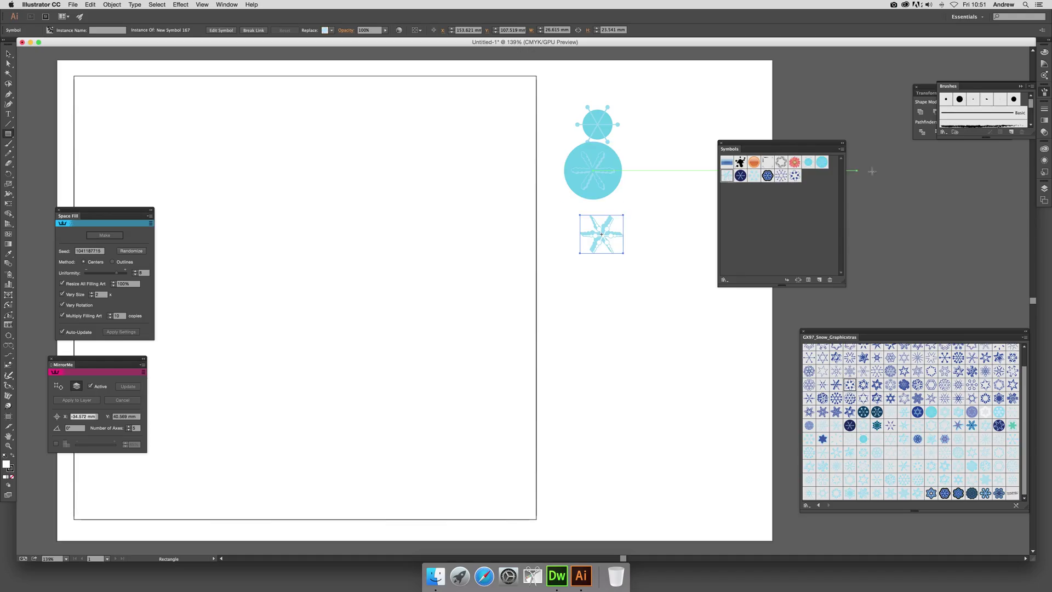
left_click_drag(741, 176, 598, 291)
left_click_drag(755, 176, 600, 338)
left_click_drag(764, 184, 597, 401)
left_click_drag(781, 176, 592, 464)
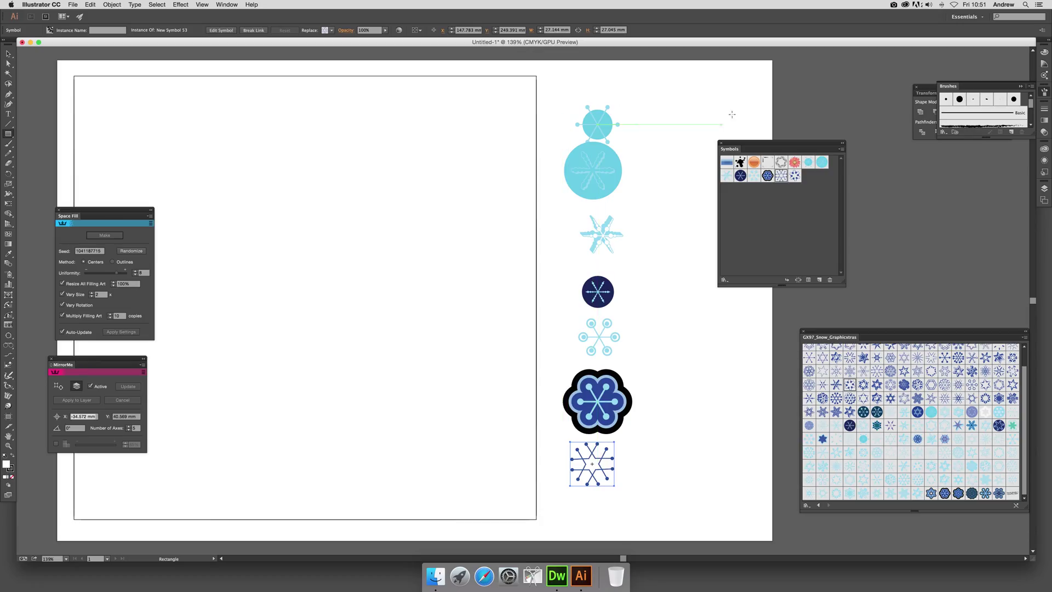
left_click_drag(795, 175, 668, 322)
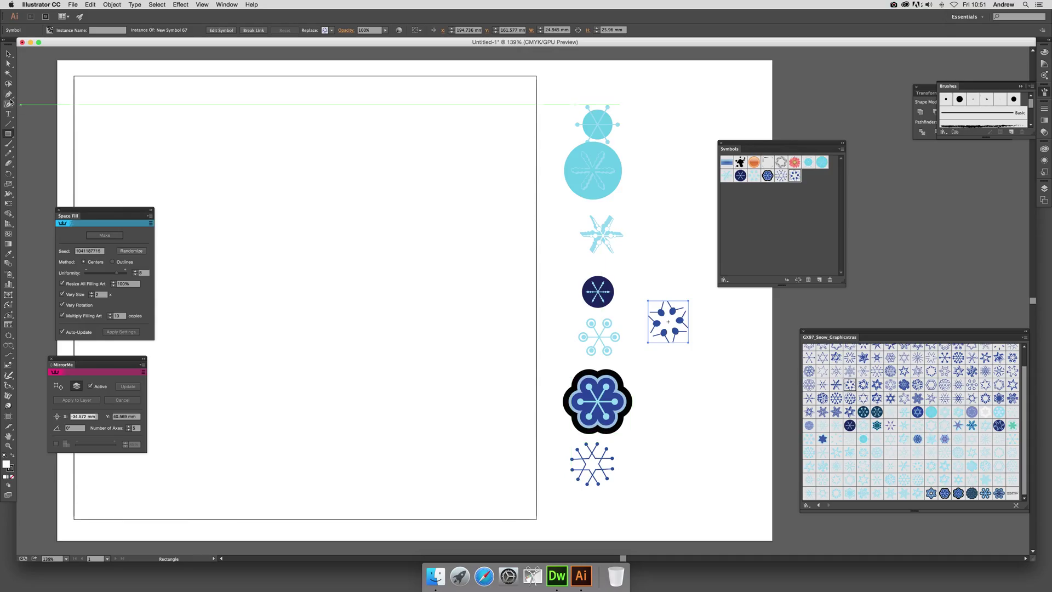
- Select All objects, the square and every snowflake, and move the Space Fill panel aside
left_click(8, 54)
left_click(156, 5)
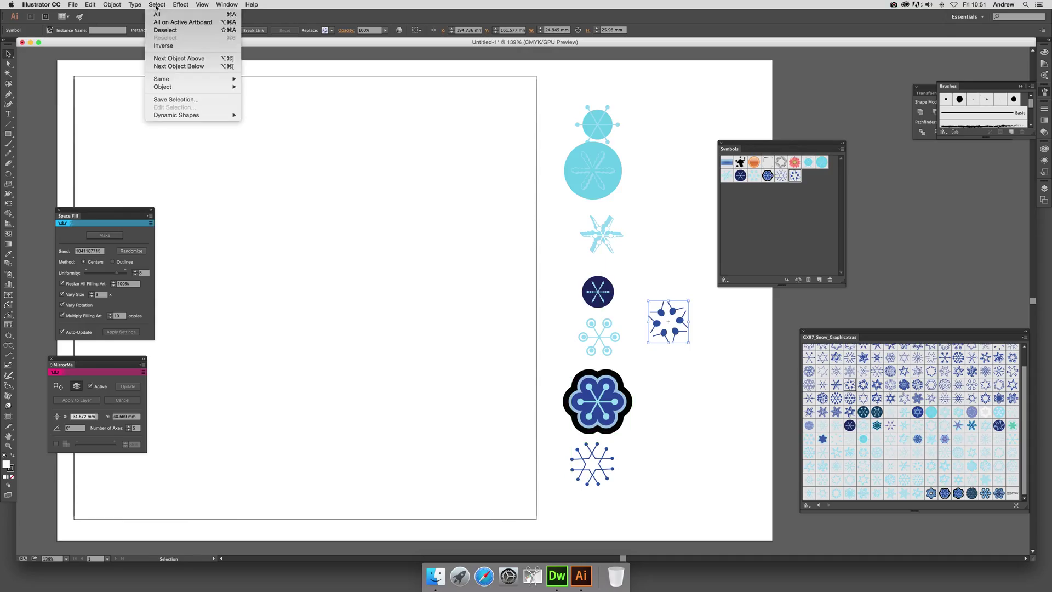
left_click(160, 15)
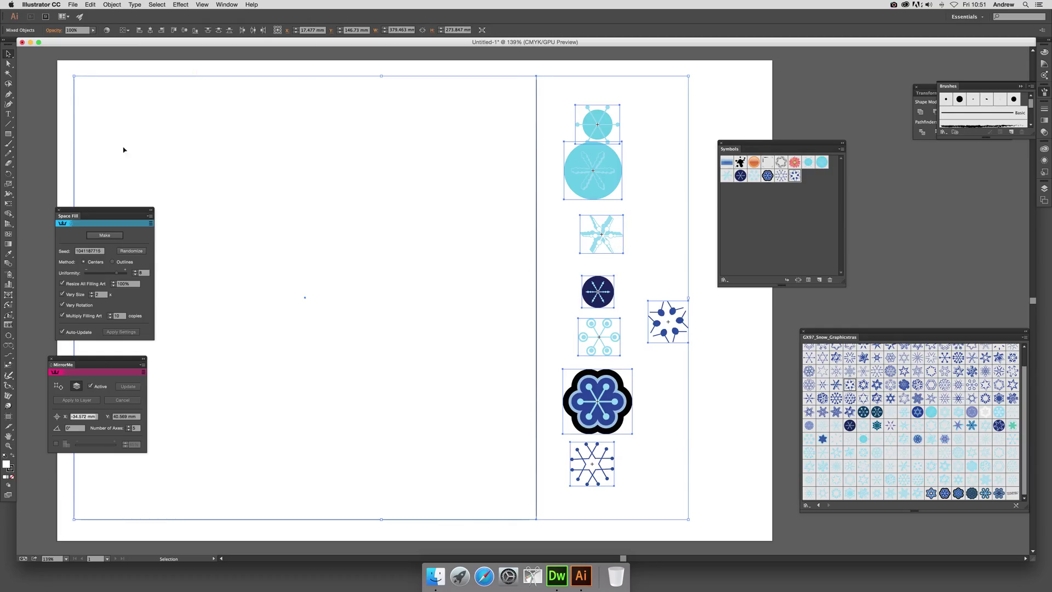
left_click_drag(80, 214, 59, 180)
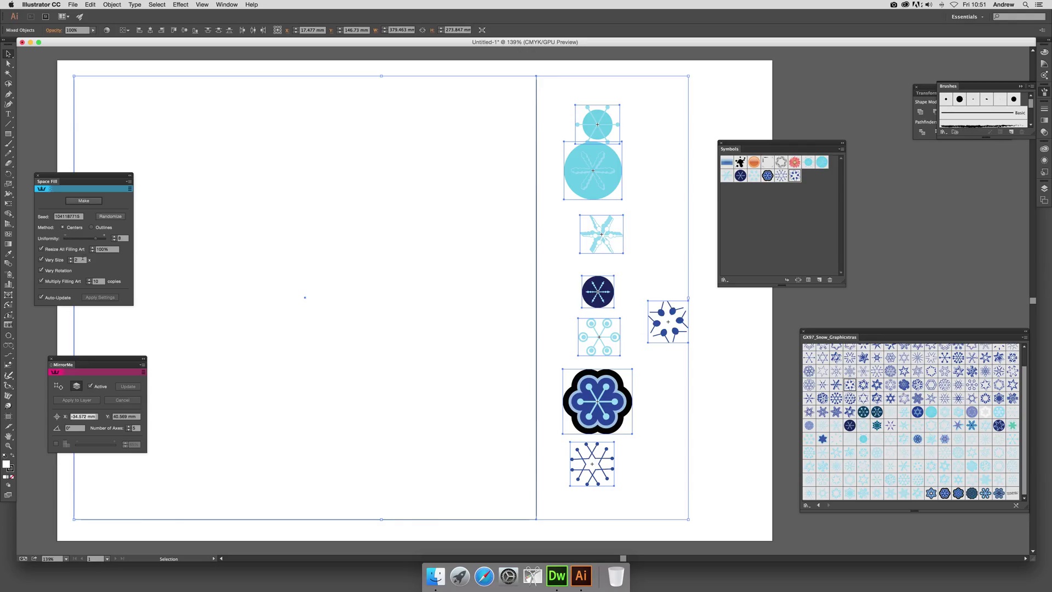
- Set Resize All Filling Art to 100% and Make the Space Fill snowflake scatter
left_click(114, 250)
scroll(386, 143, "down", 3)
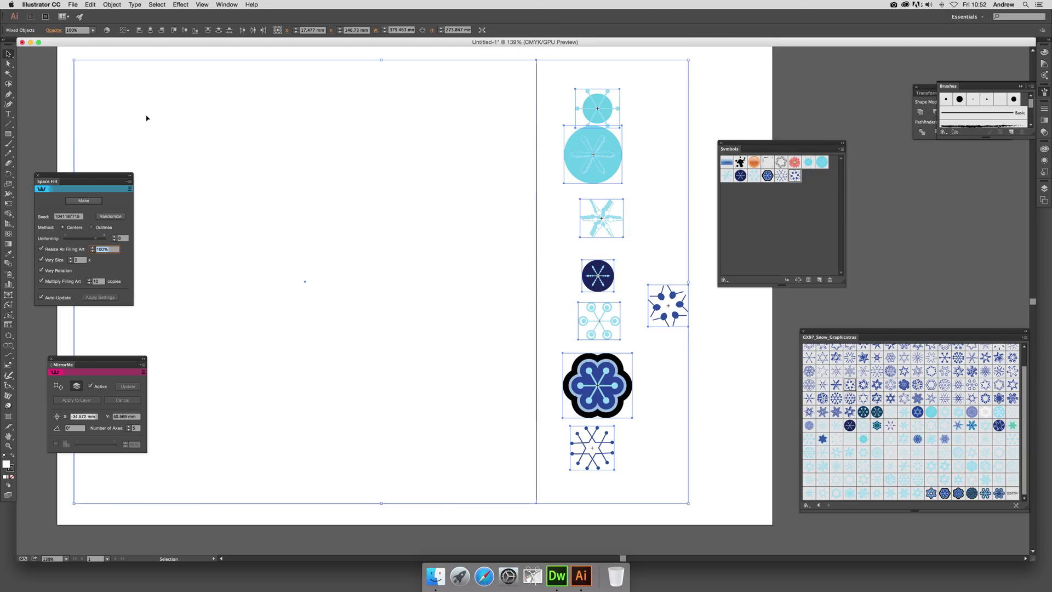
scroll(147, 118, "up", 2)
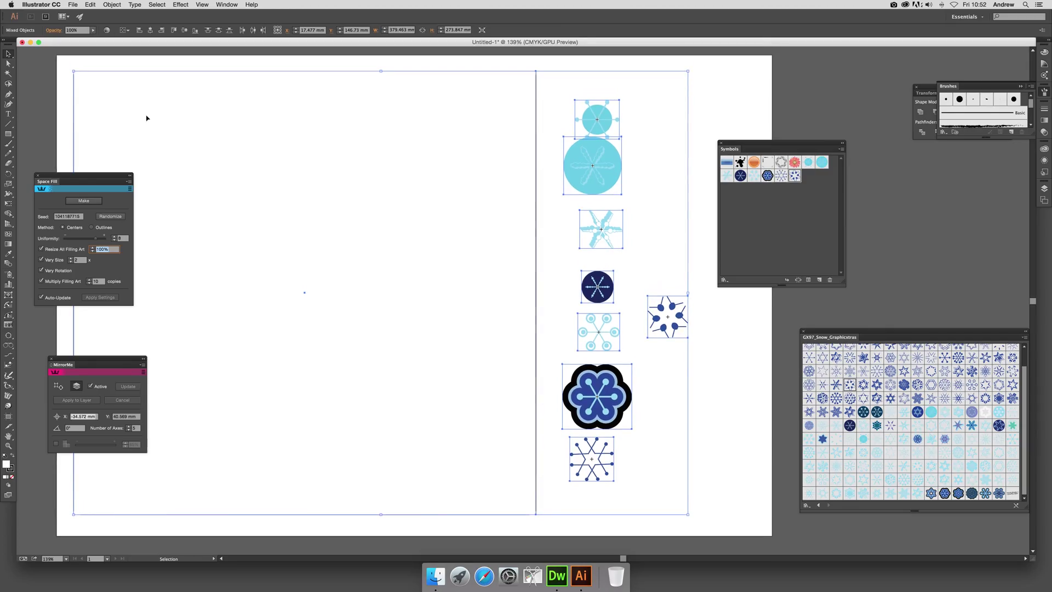
left_click(103, 250)
left_click(88, 203)
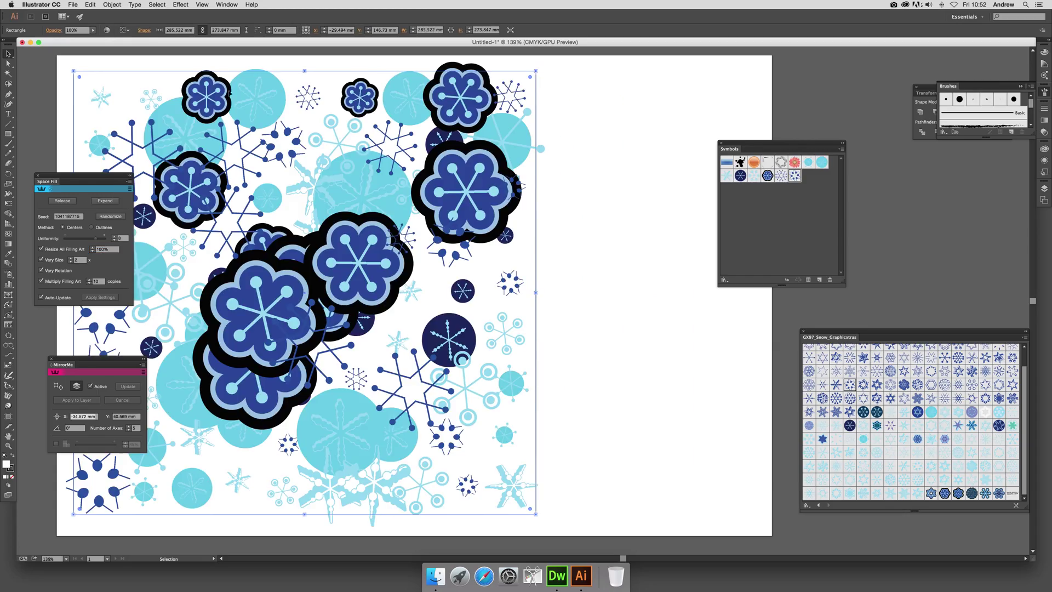
- Randomize the snowflake fill seven times, then Alt-drag a copy of the square to the right
left_click(110, 217)
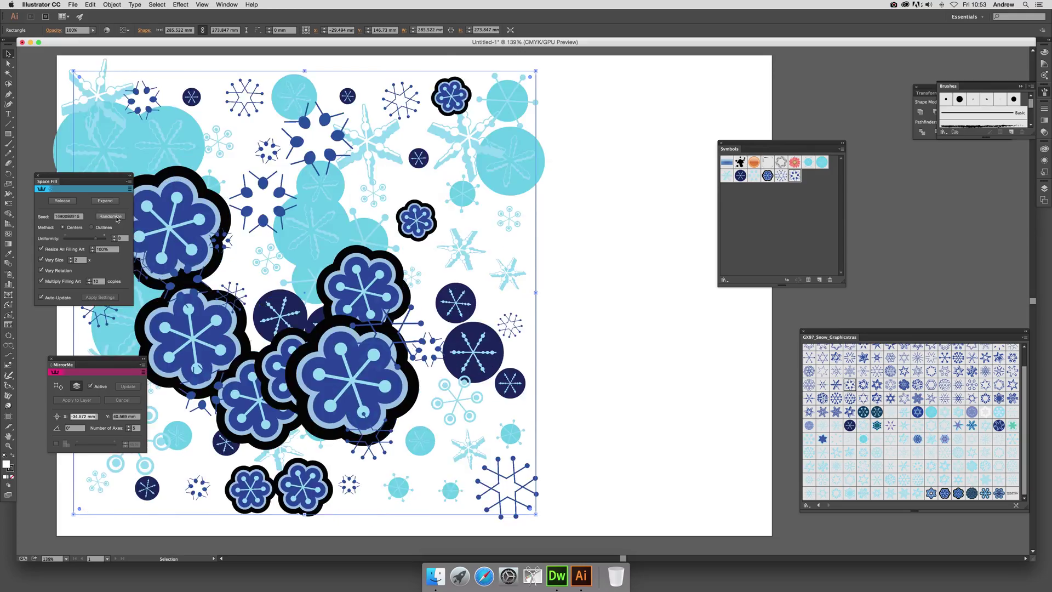
left_click(117, 218)
left_click(117, 219)
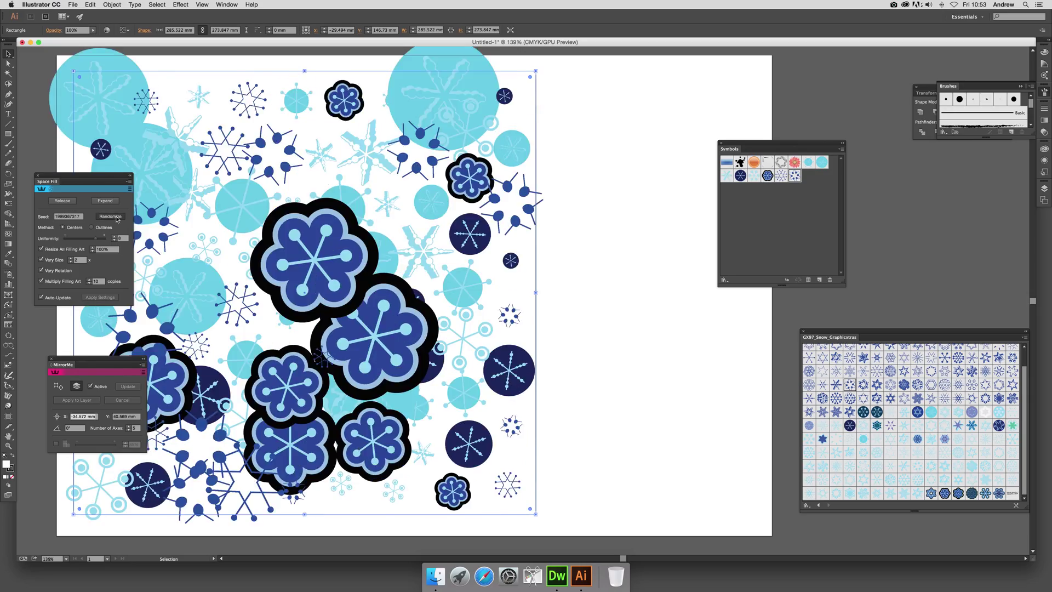
left_click(116, 218)
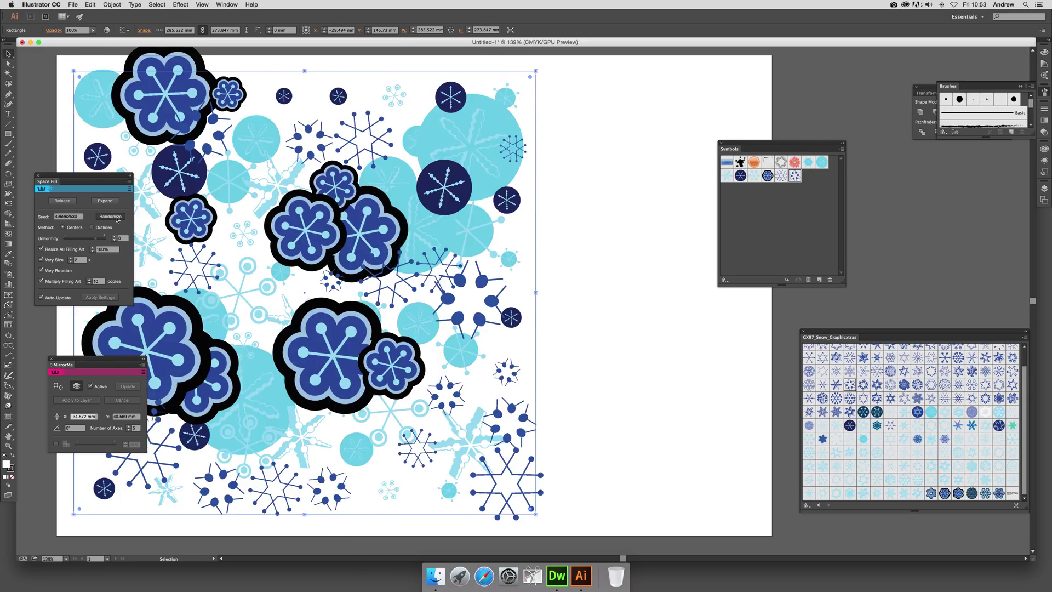
left_click(116, 218)
left_click(117, 218)
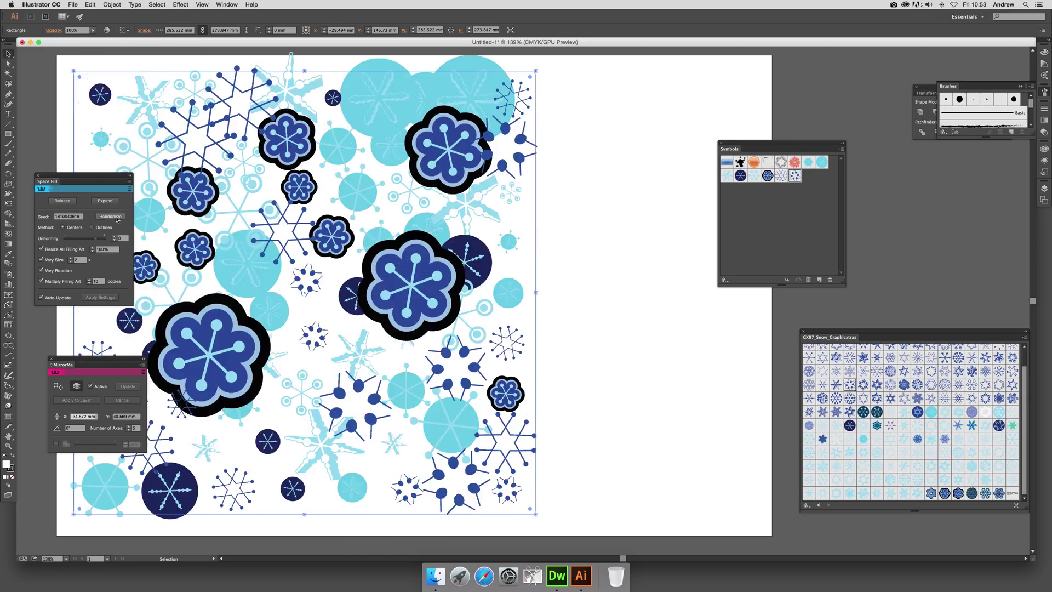
left_click(116, 218)
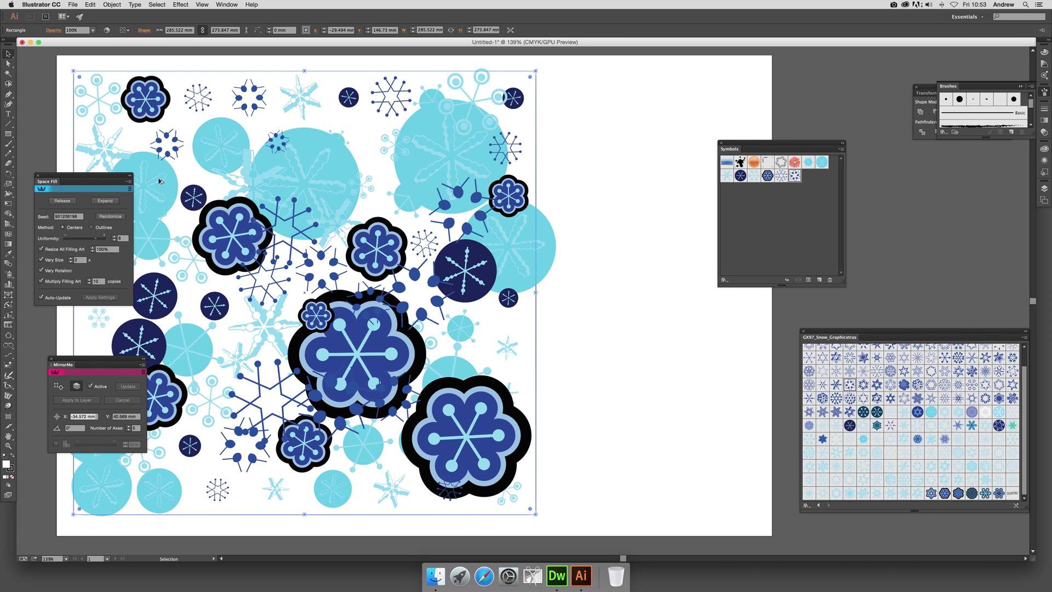
left_click_drag(163, 181, 691, 173)
- Drop the copy on the right, reselect the original square and Randomize its fill three times
left_click(563, 183)
left_click(310, 127)
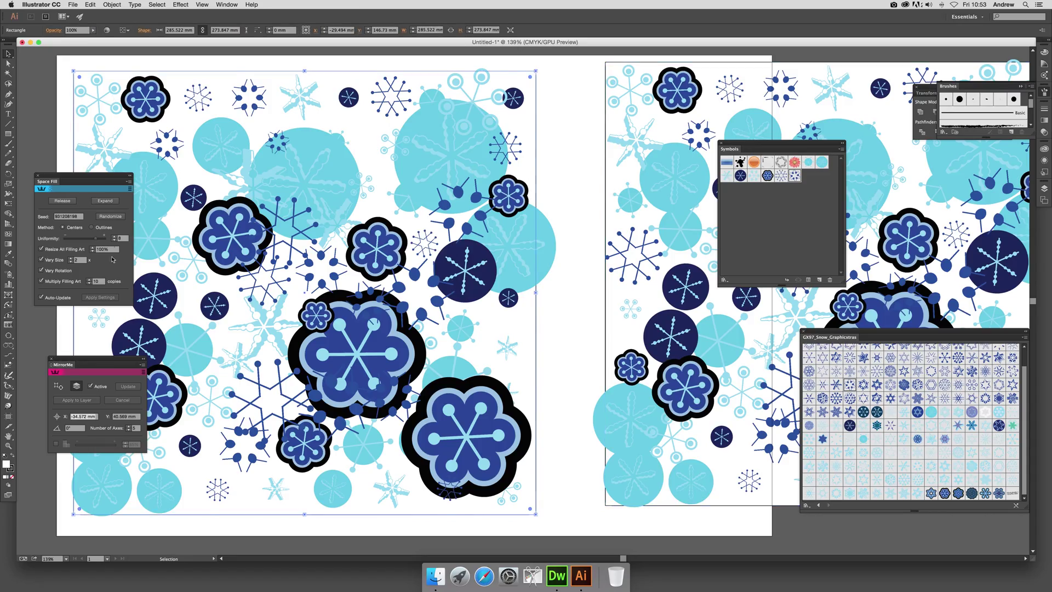
left_click(111, 217)
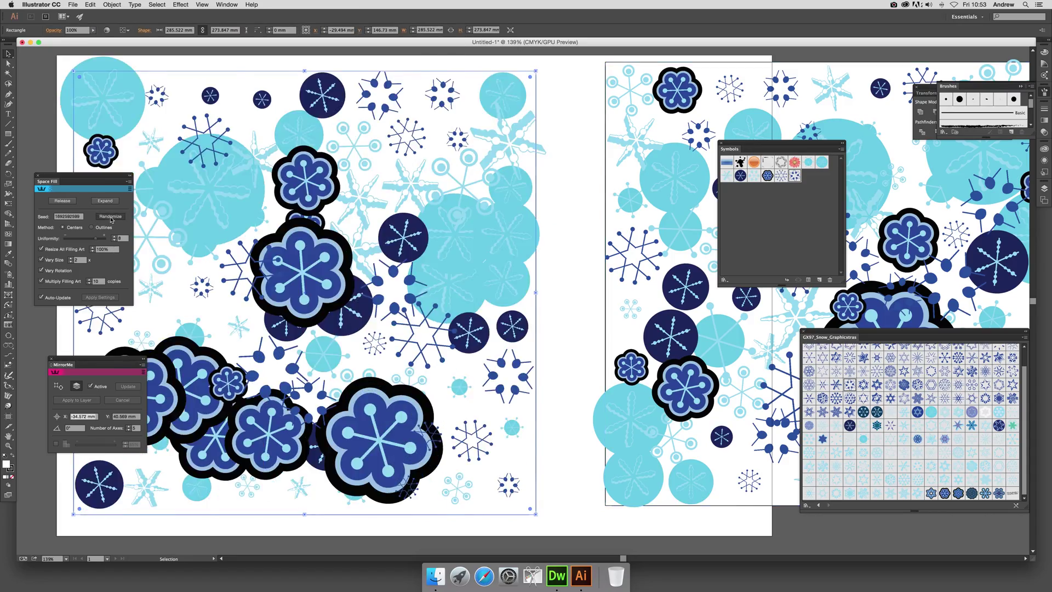
left_click(110, 216)
left_click(110, 217)
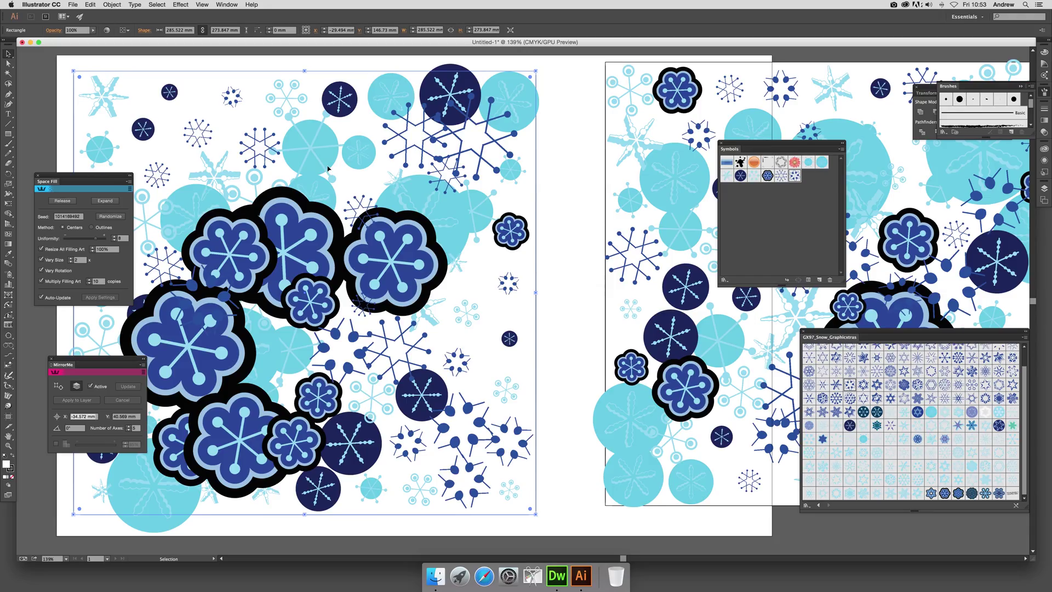
scroll(204, 193, "down", 1)
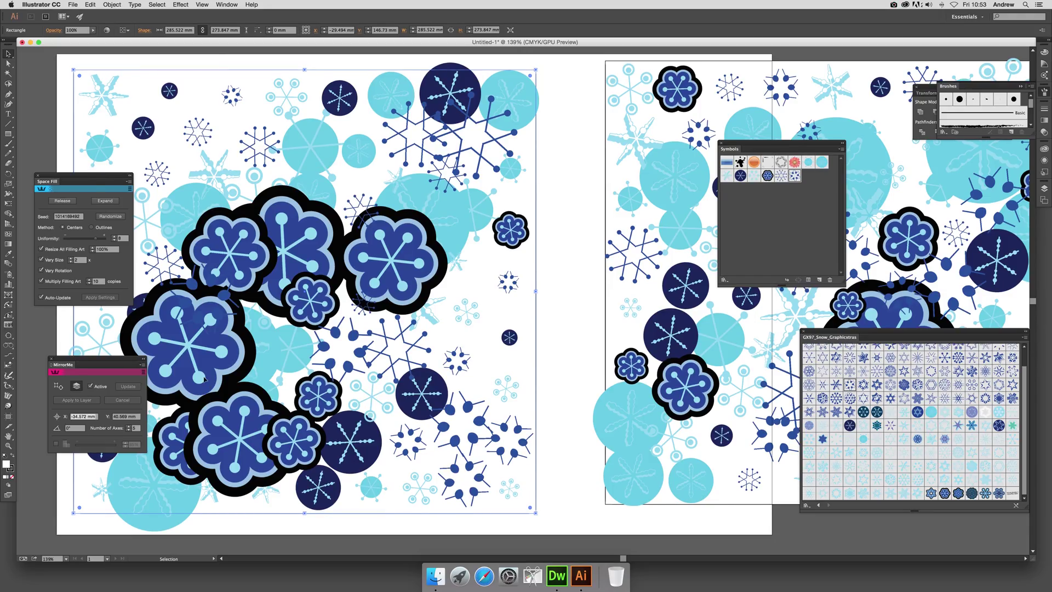
- Expand the Space Fill and its symbol instances into plain artwork
left_click(104, 203)
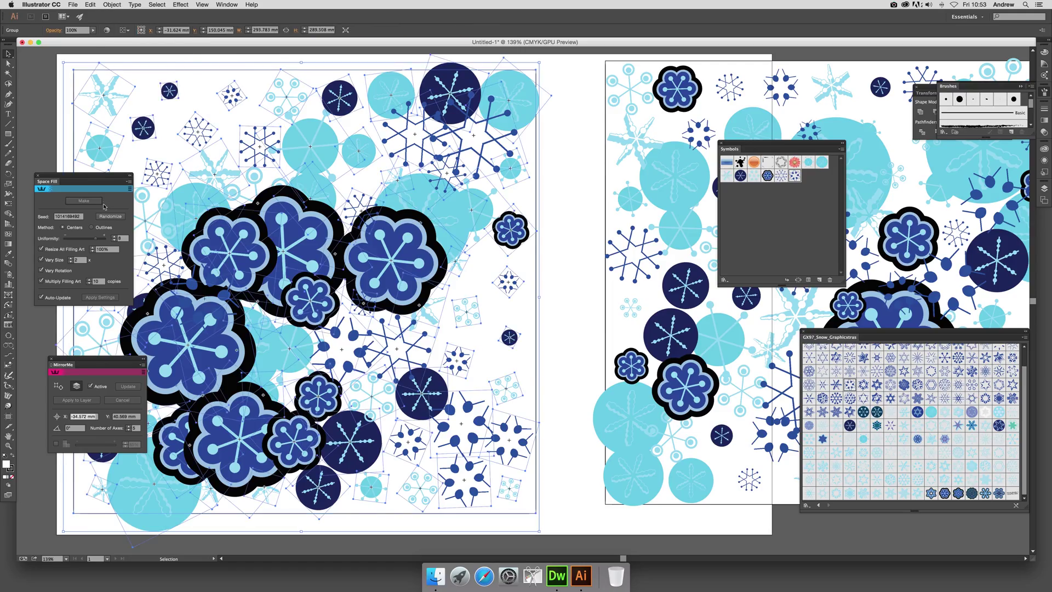
left_click(106, 5)
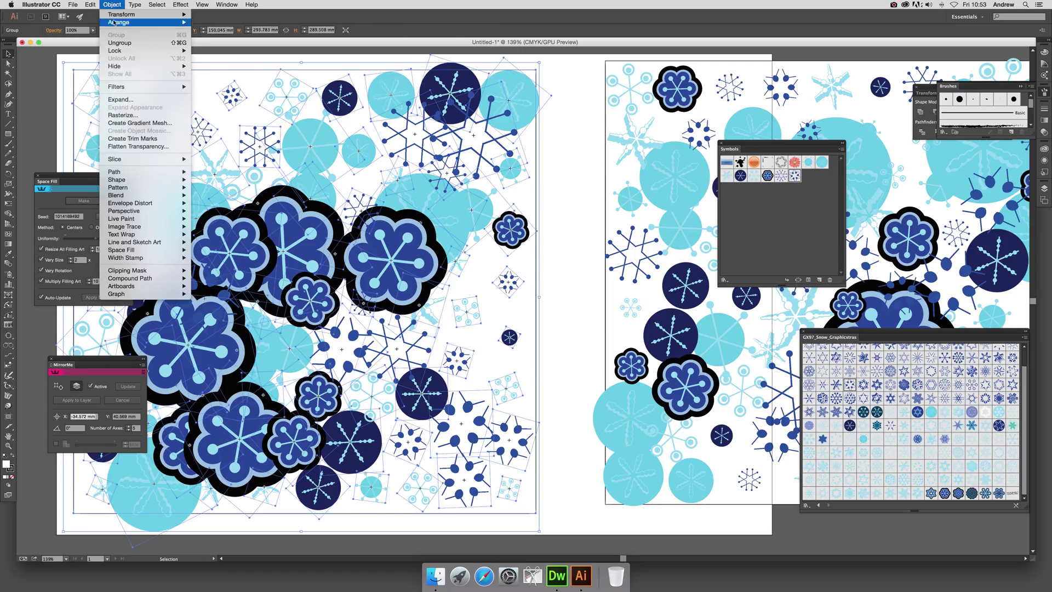
left_click(118, 100)
left_click(557, 347)
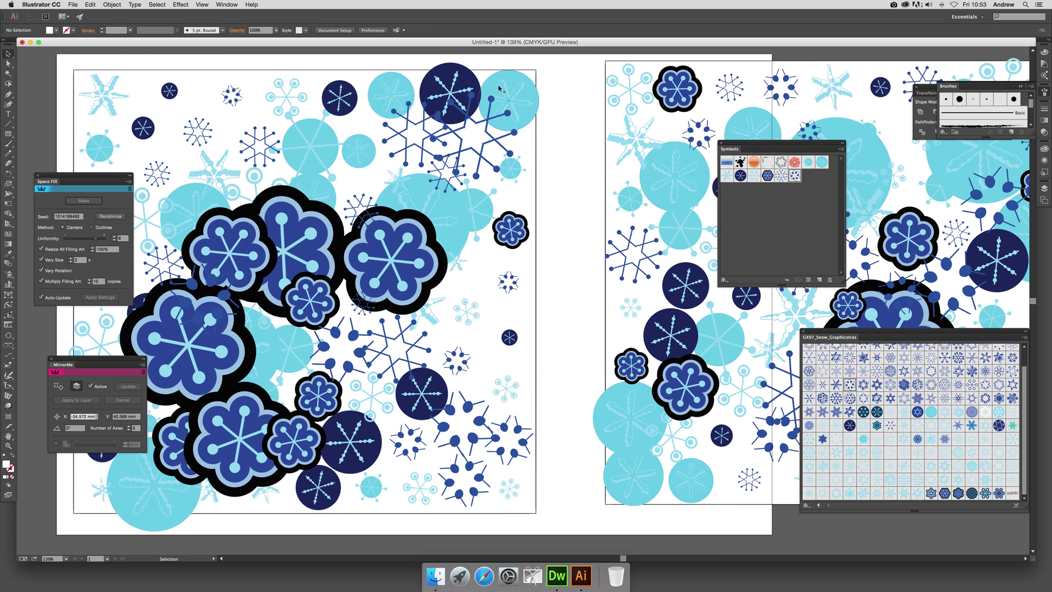
- Fully ungroup the expanded snowflakes and nudge one small snowflake slightly lower
left_click(108, 4)
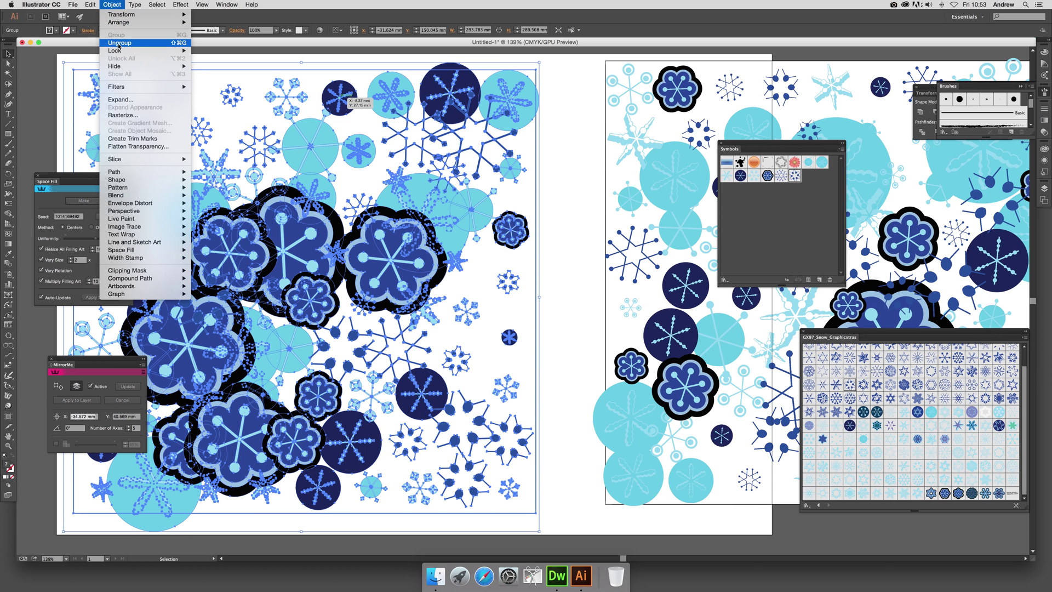
left_click(119, 44)
left_click(570, 156)
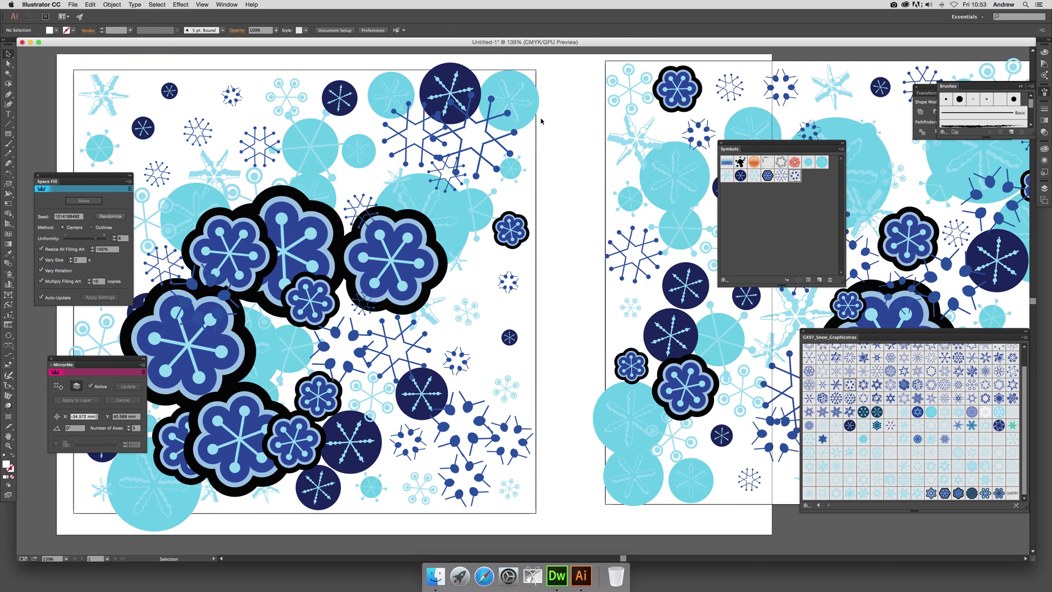
left_click(527, 110)
left_click(111, 5)
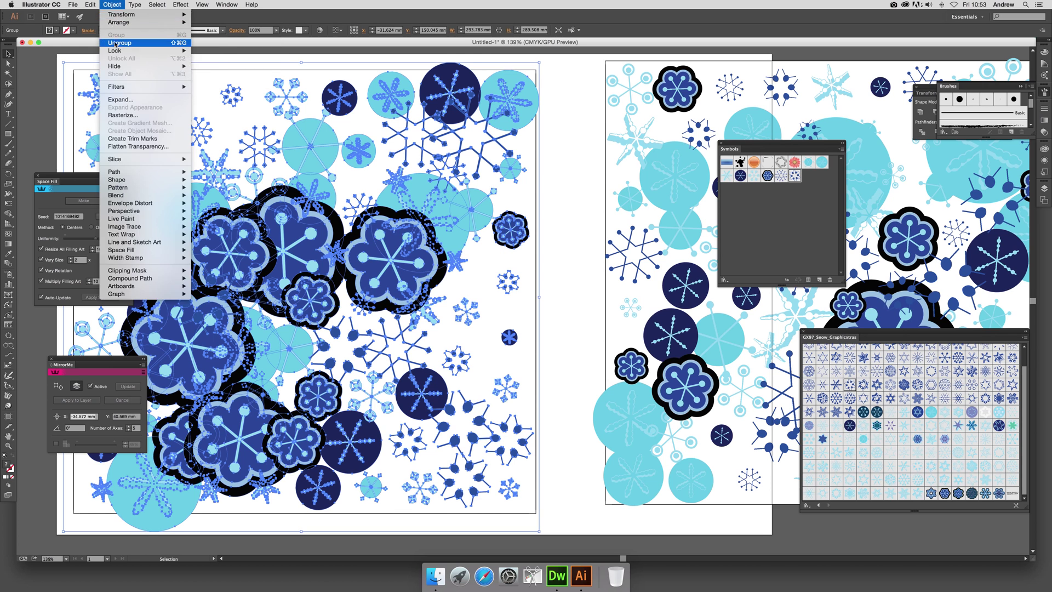
left_click(119, 44)
key("super+shift+a")
left_click_drag(520, 175, 527, 197)
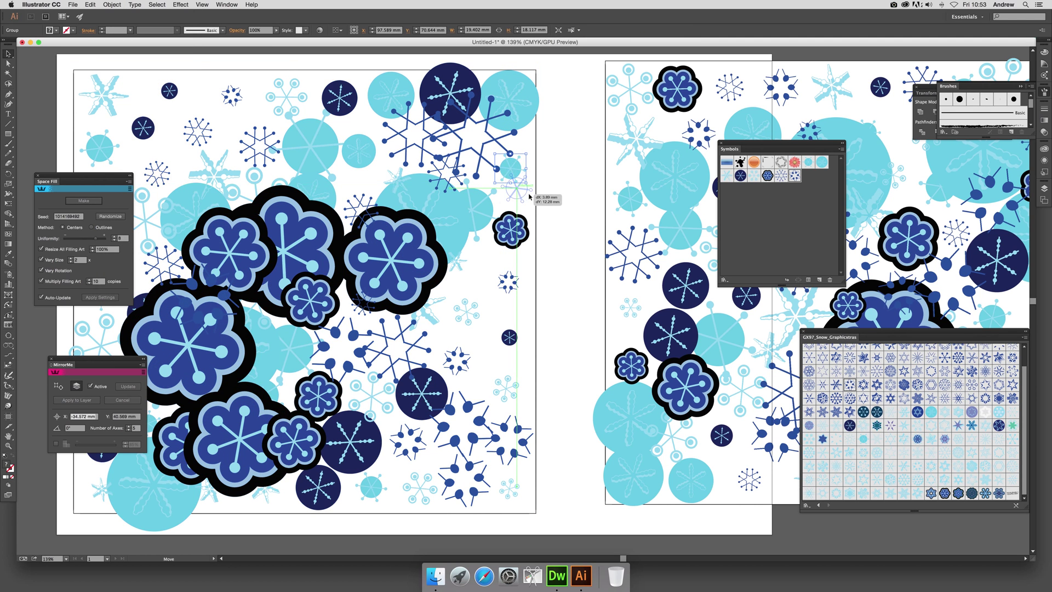
left_click(555, 193)
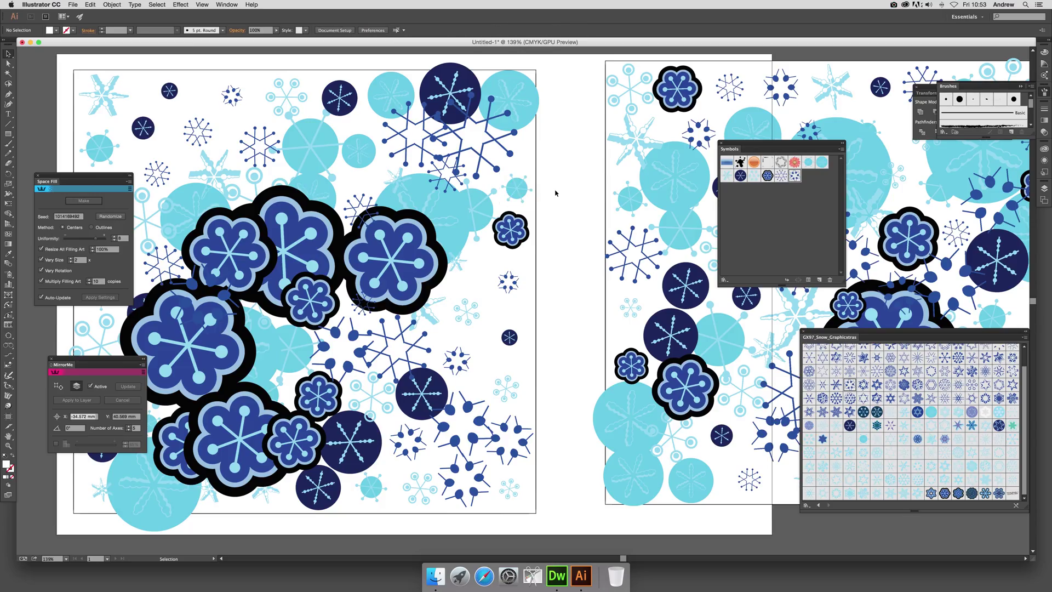